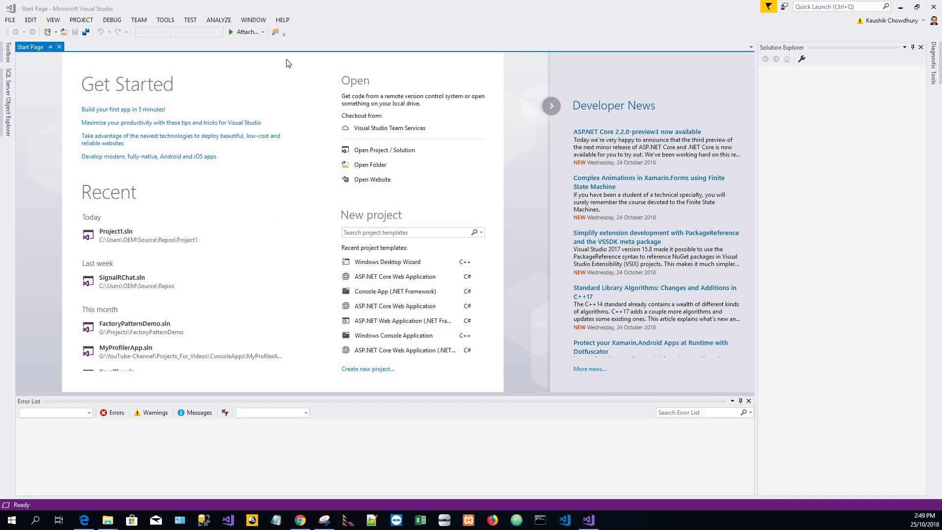
# - Check the Visual Studio version and installed products information under Help
pyautogui.click(286, 20)
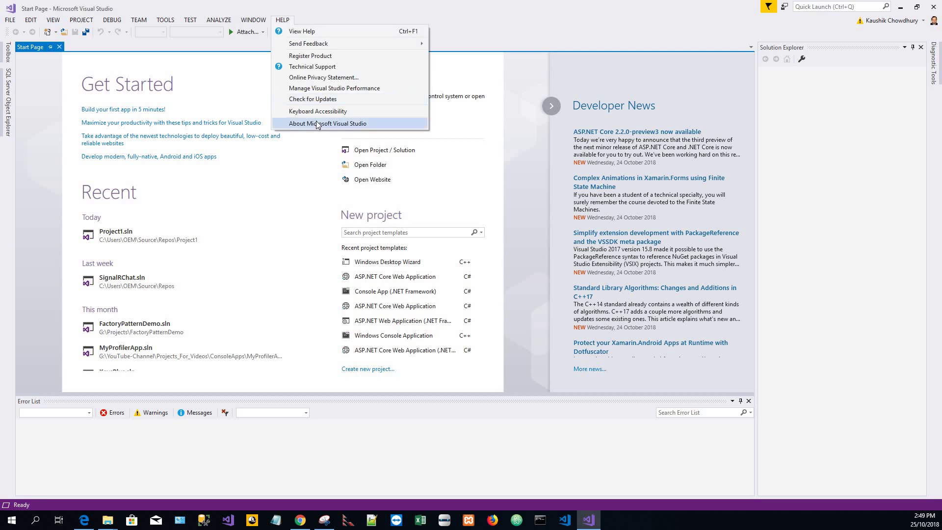
pyautogui.click(318, 124)
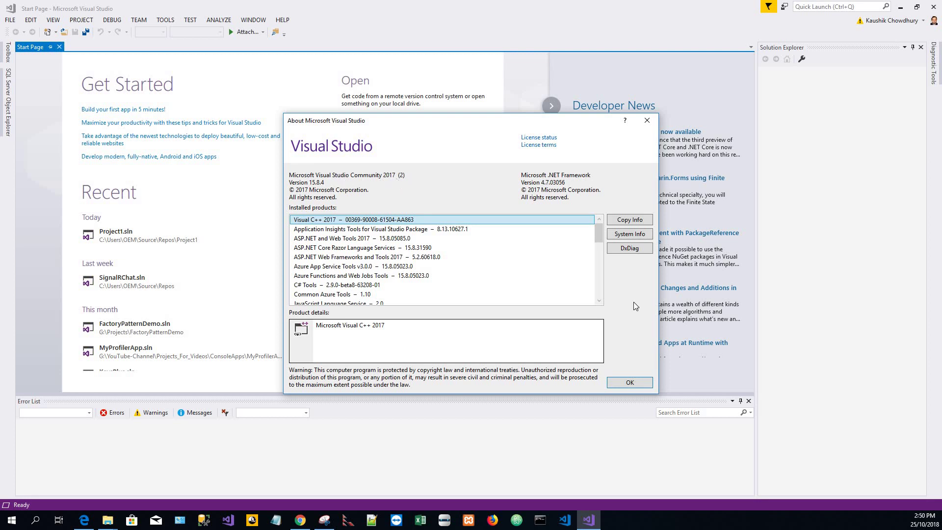
pyautogui.click(631, 383)
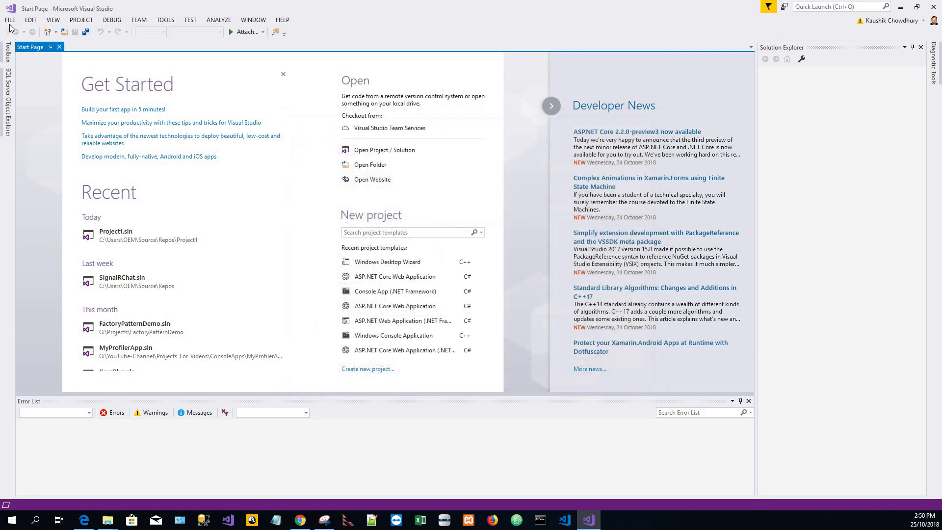
# - Start a new Windows Desktop Wizard project and select the default name to replace it
pyautogui.click(9, 20)
pyautogui.moveTo(24, 31)
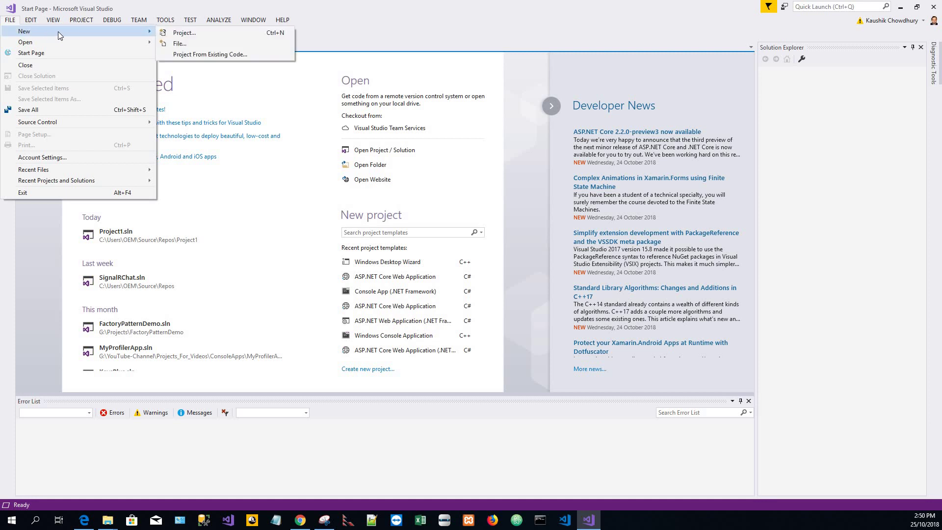
pyautogui.click(184, 33)
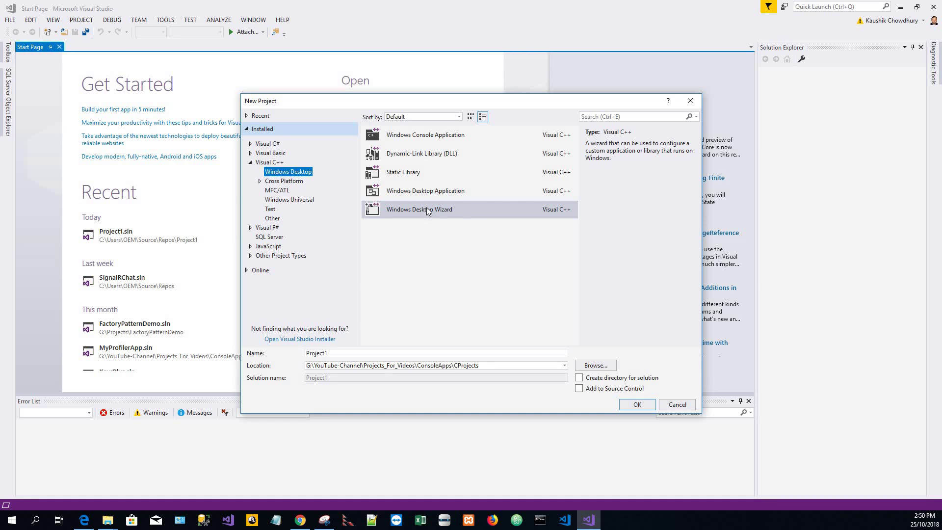
pyautogui.click(502, 218)
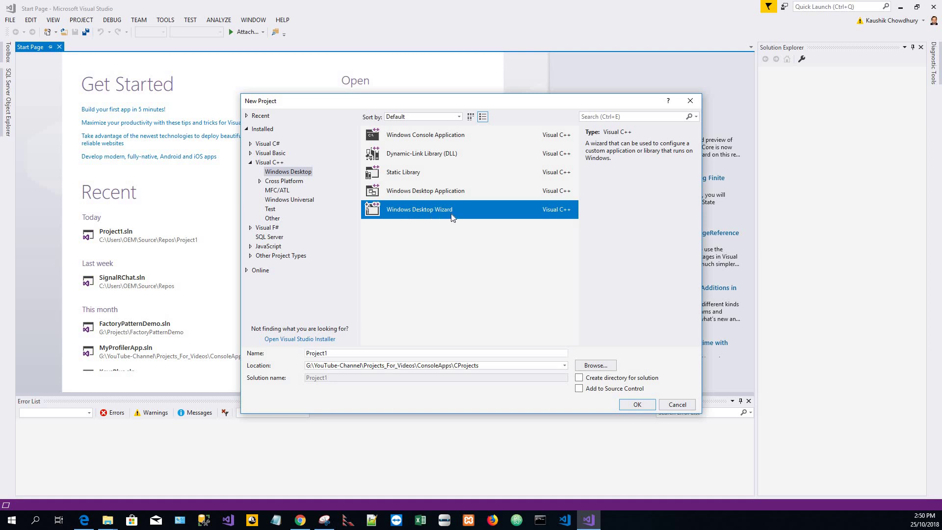
pyautogui.doubleClick(316, 354)
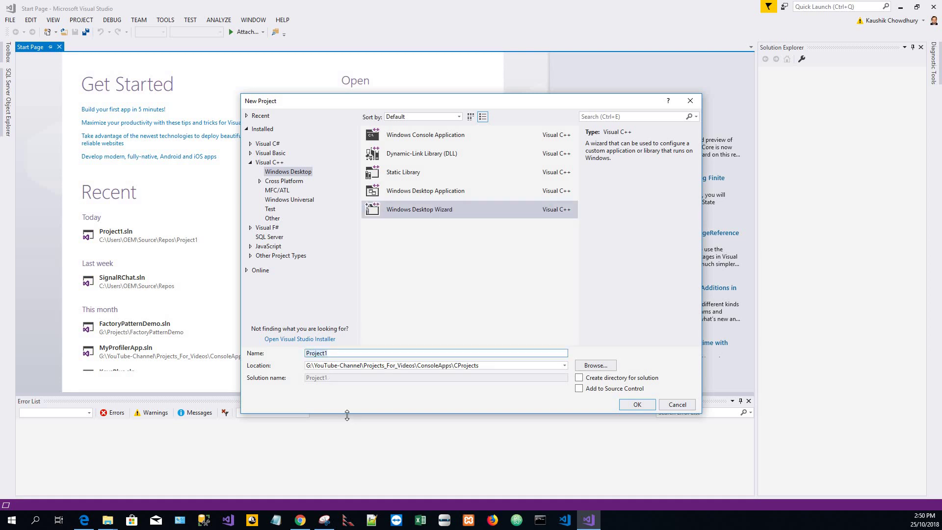
pyautogui.write('Demo')
pyautogui.write('CP')
pyautogui.write('roject')
# - Submit DemoCProject and create it as an Empty Project, without Precompiled Header or SDL checks
pyautogui.click(635, 407)
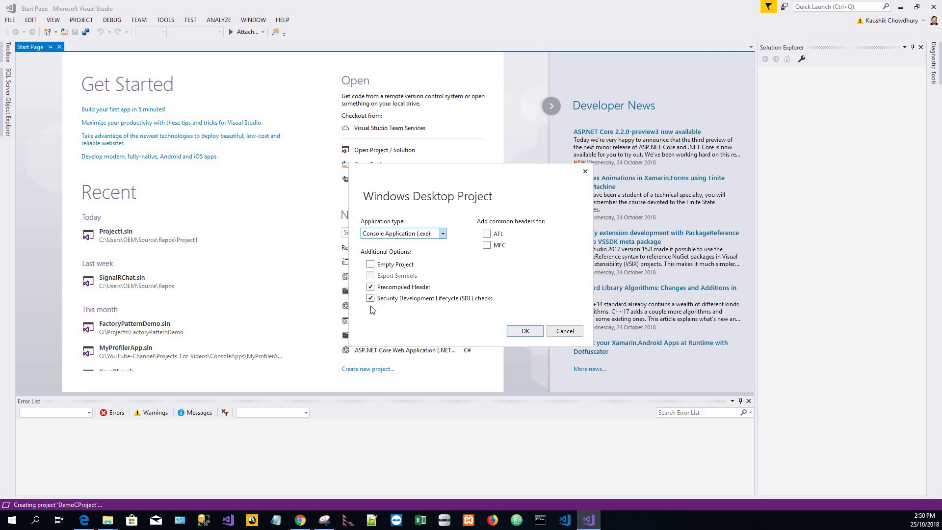
pyautogui.click(371, 288)
pyautogui.click(371, 299)
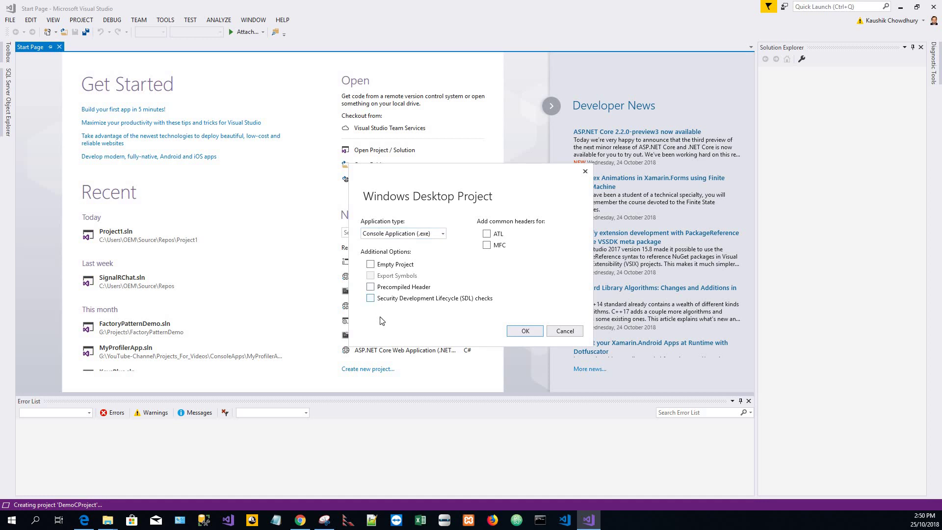
pyautogui.click(371, 265)
pyautogui.click(528, 331)
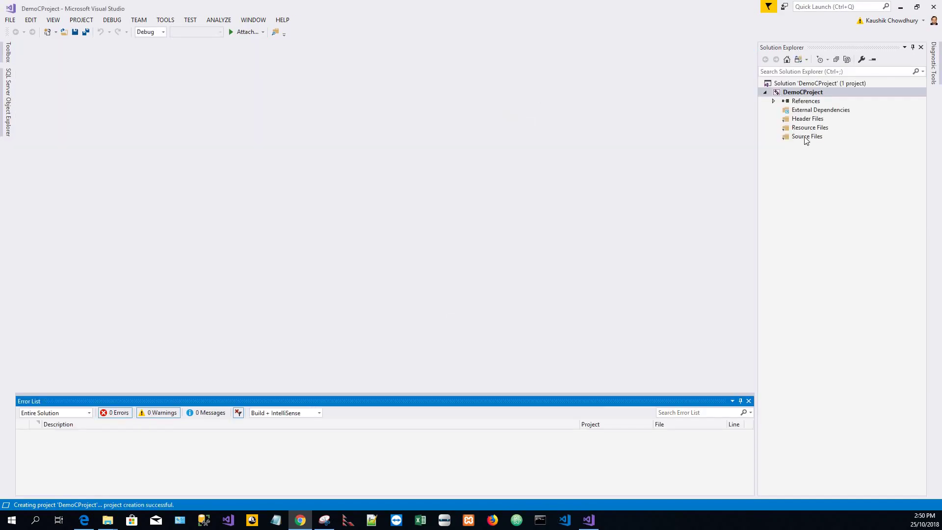
# - Add a new file named Source.c to the Source Files folder
pyautogui.click(805, 136)
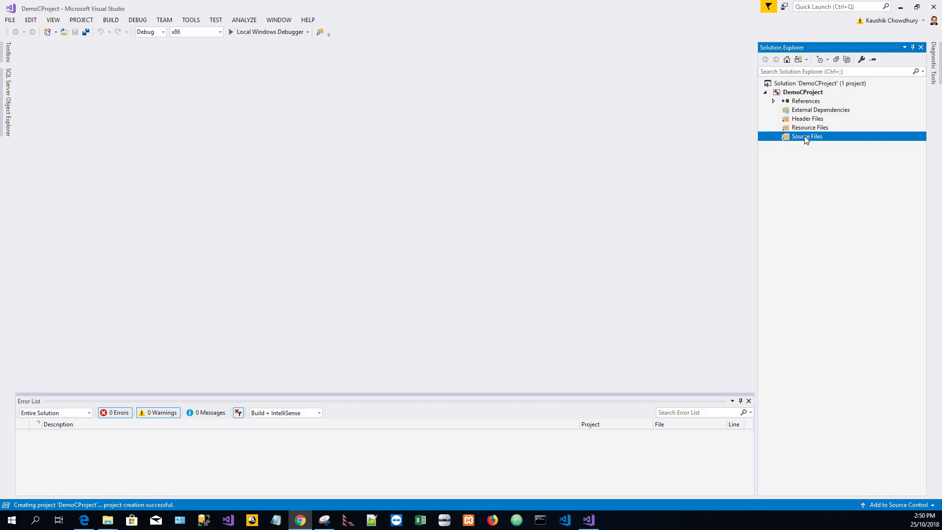
pyautogui.rightClick(804, 136)
pyautogui.moveTo(674, 142)
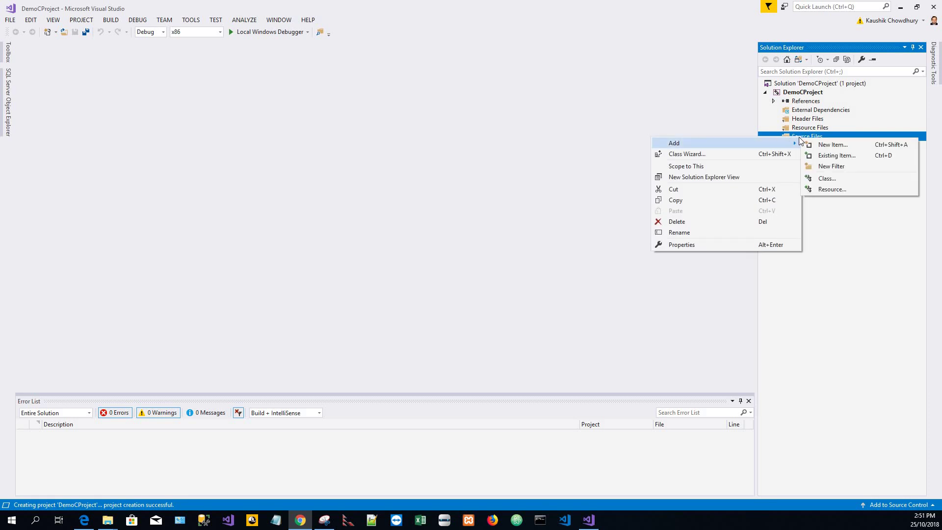
pyautogui.click(824, 149)
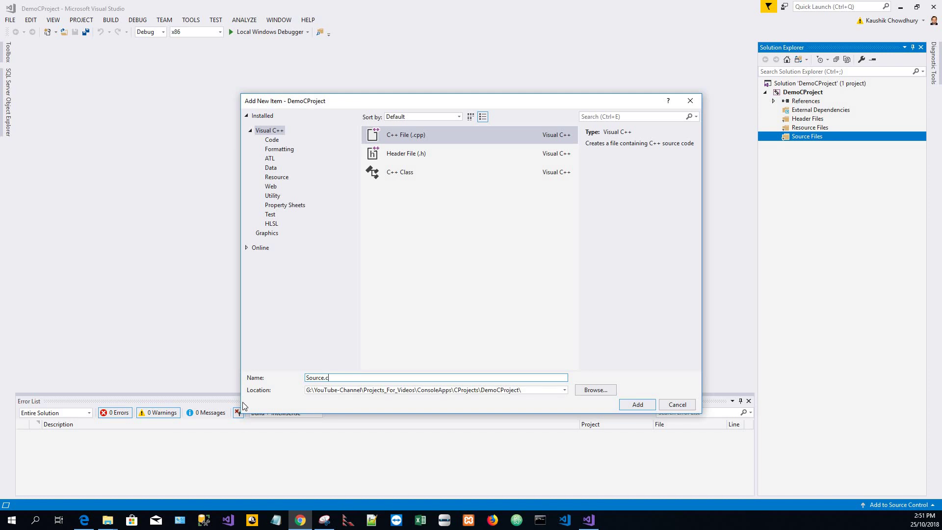
pyautogui.click(638, 405)
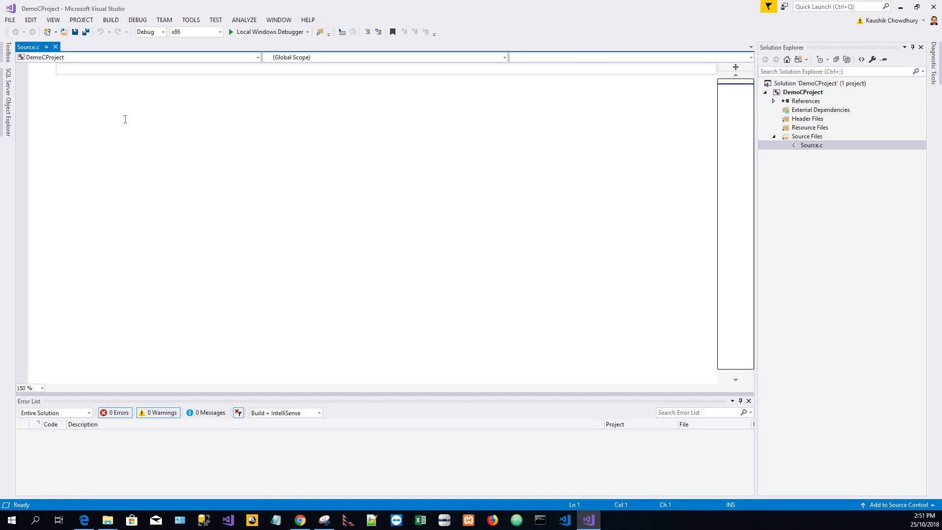
# - Paste the Hello World code into Source.c, then build and run it with Ctrl+F5
pyautogui.write('#include<stdio.h> void main() {     printf("Hello World! \\n"); }')
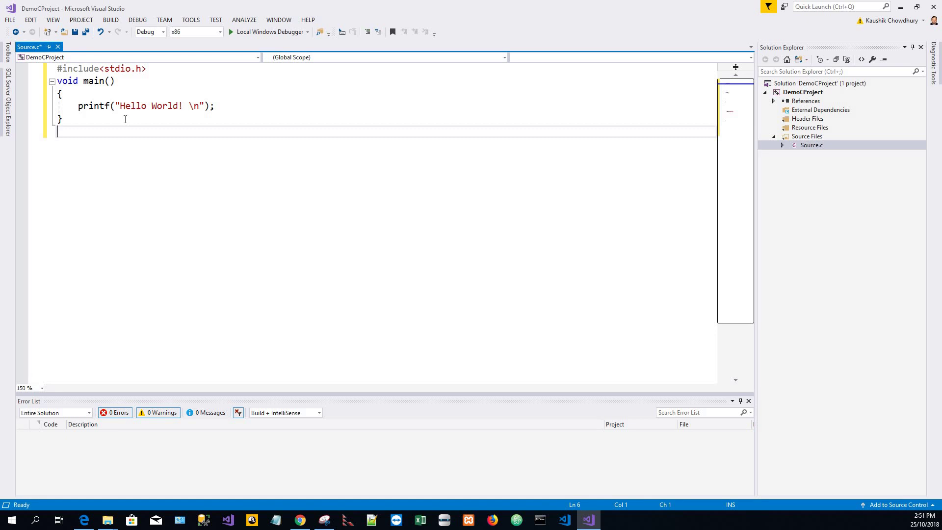
pyautogui.hotkey('ctrl', 'F5')
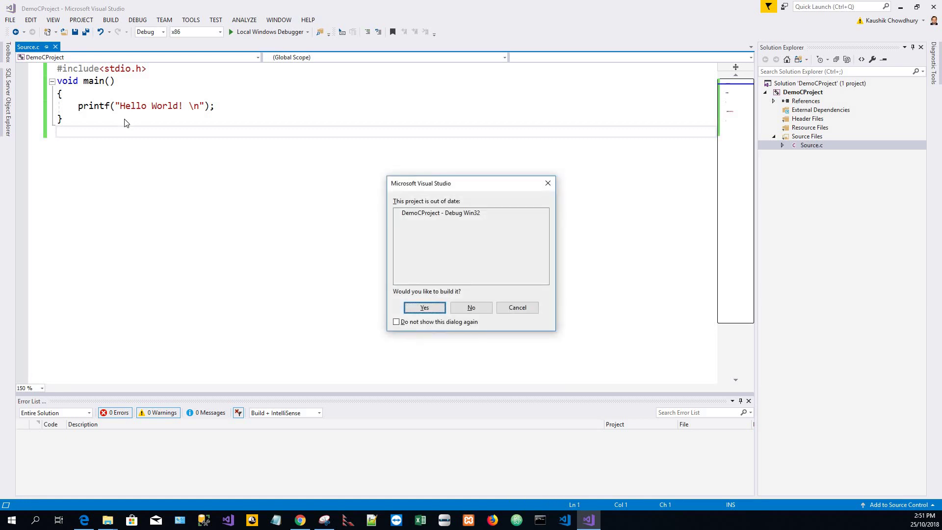
pyautogui.press('Return')
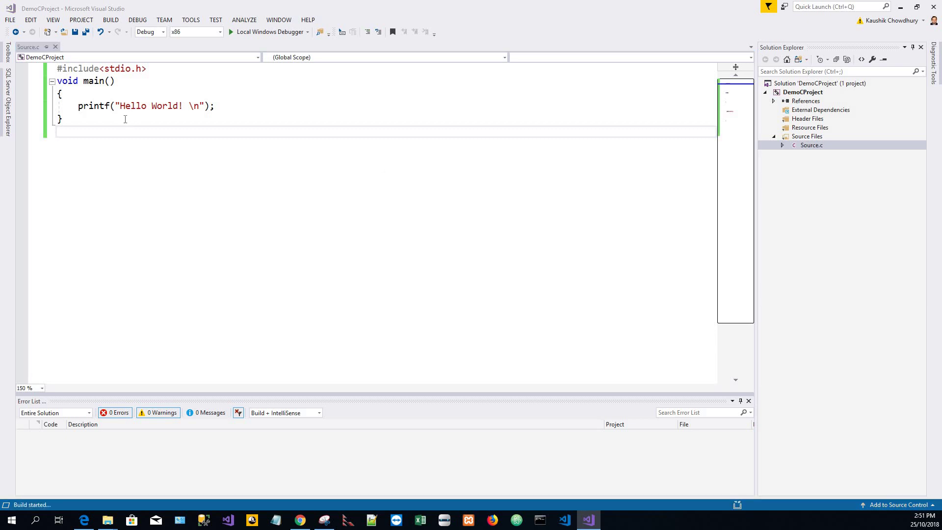